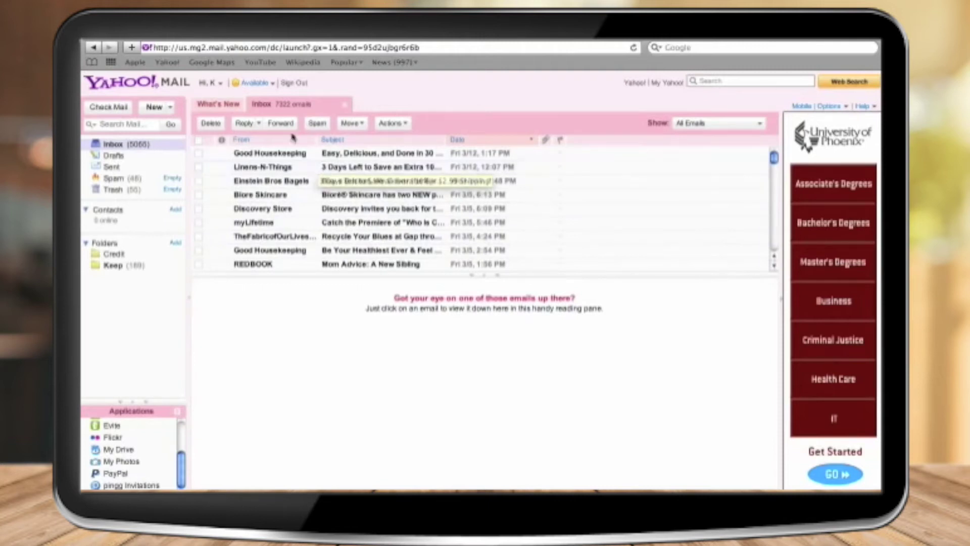
Mark the CouponDivas confirmation email in the Spam folder as Not Spam
{"action": "left_click", "coordinate": [125, 181]}
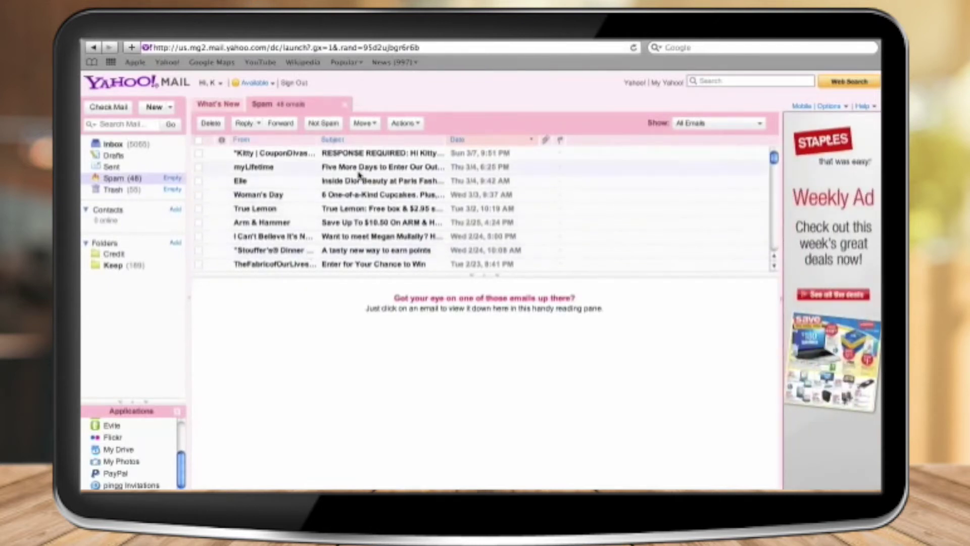
{"action": "left_click", "coordinate": [364, 154]}
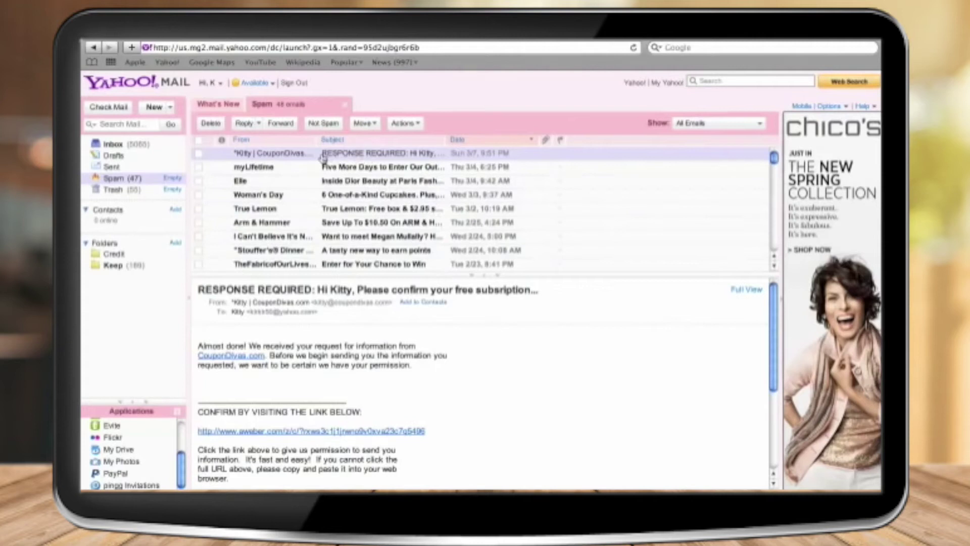
{"action": "left_click", "coordinate": [324, 123]}
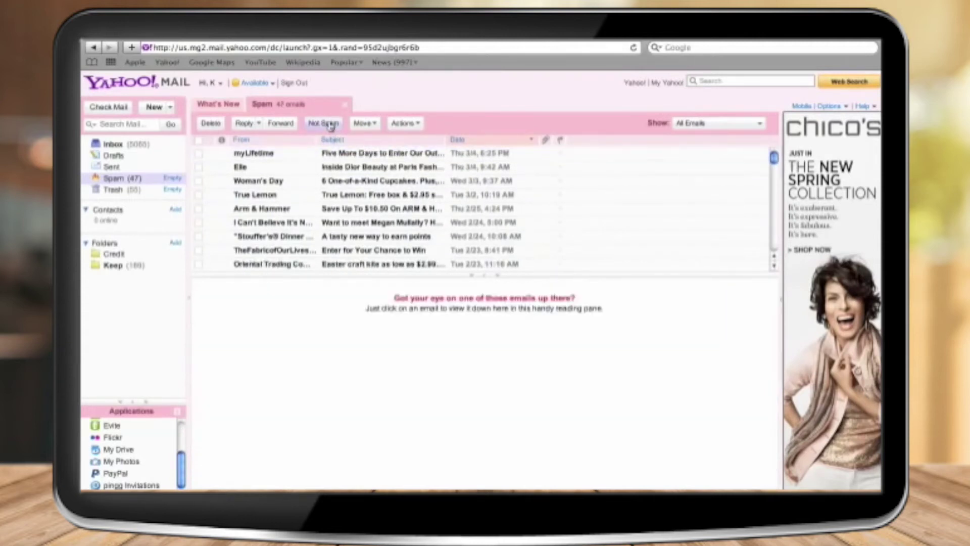
Open the recovered CouponDivas confirmation email from the Inbox
{"action": "left_click", "coordinate": [121, 145]}
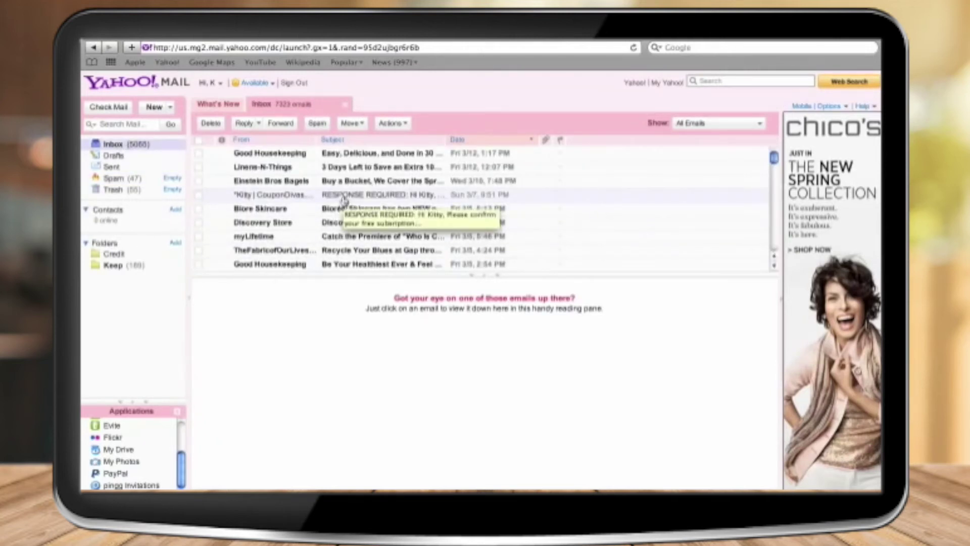
{"action": "left_click", "coordinate": [343, 196]}
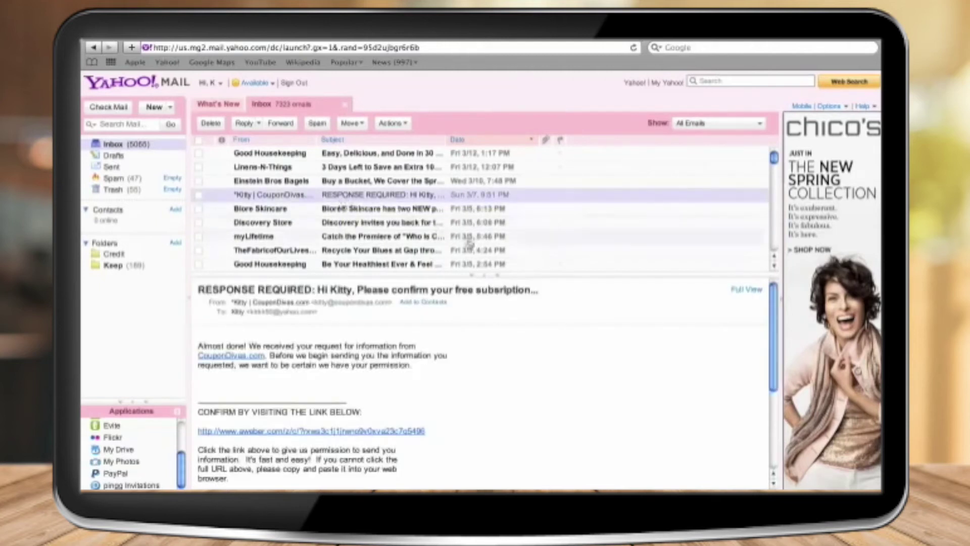